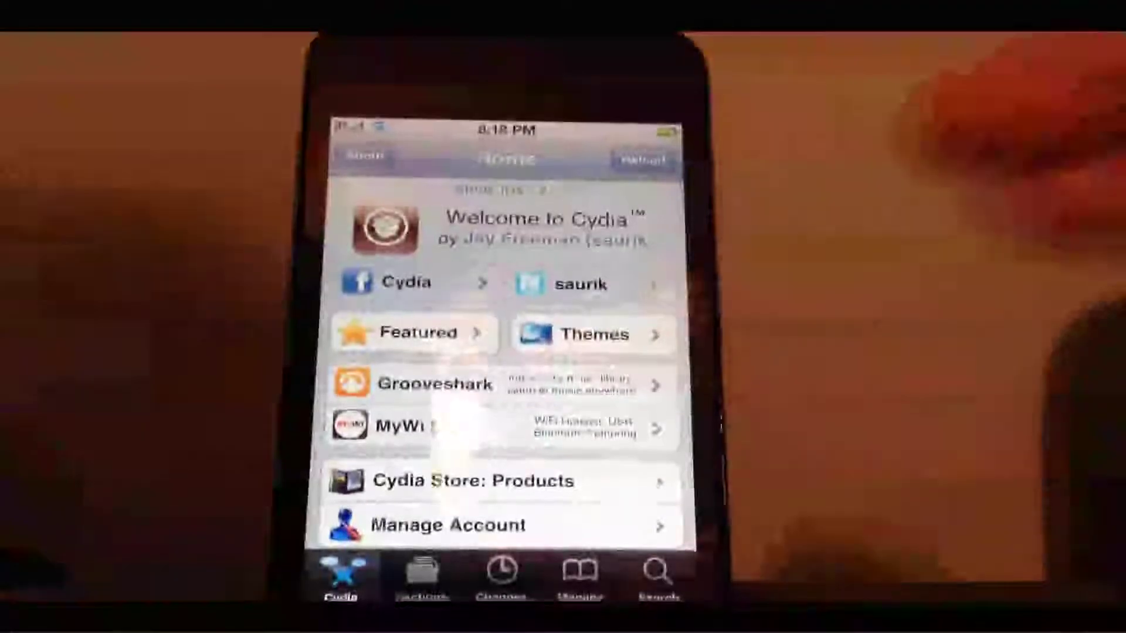
pyautogui.scroll(-10, 506, 352)
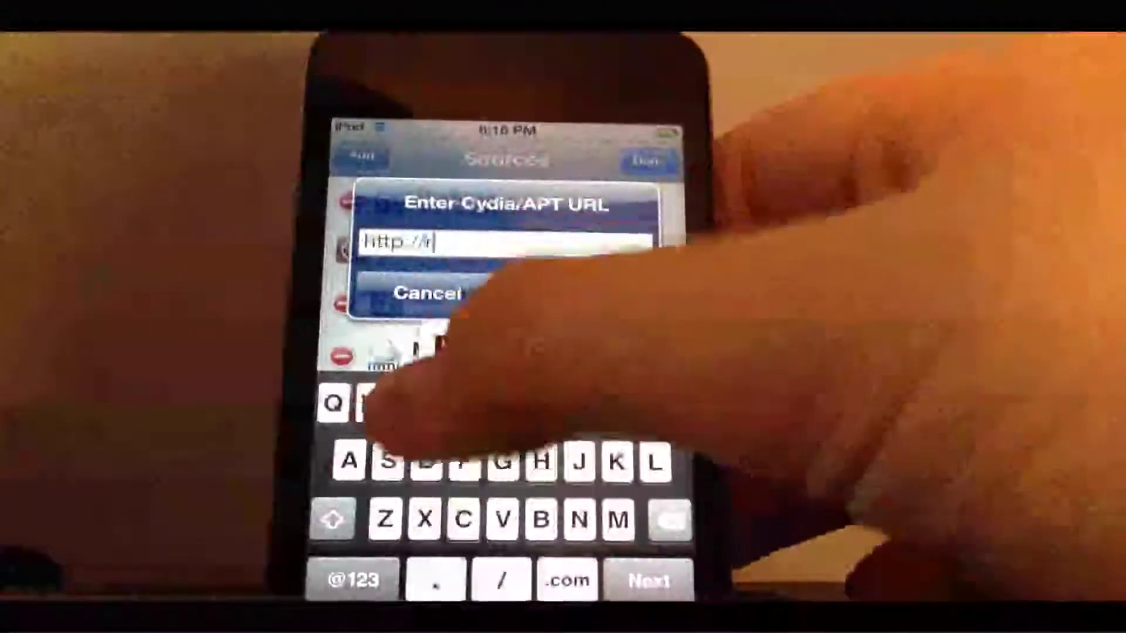
pyautogui.write('epo')
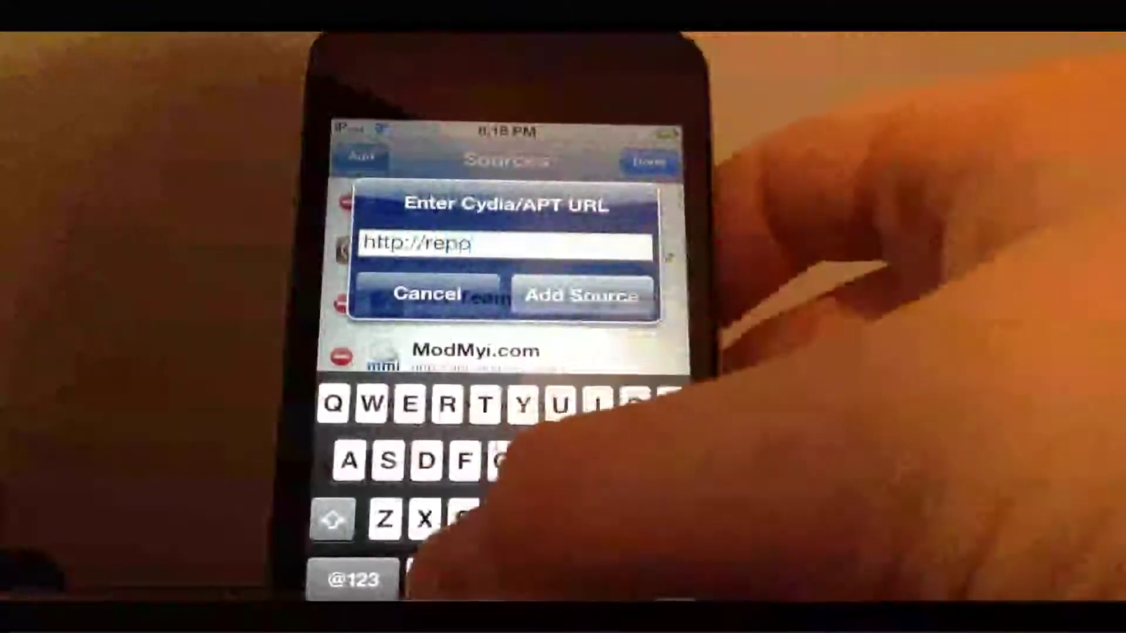
pyautogui.write('.')
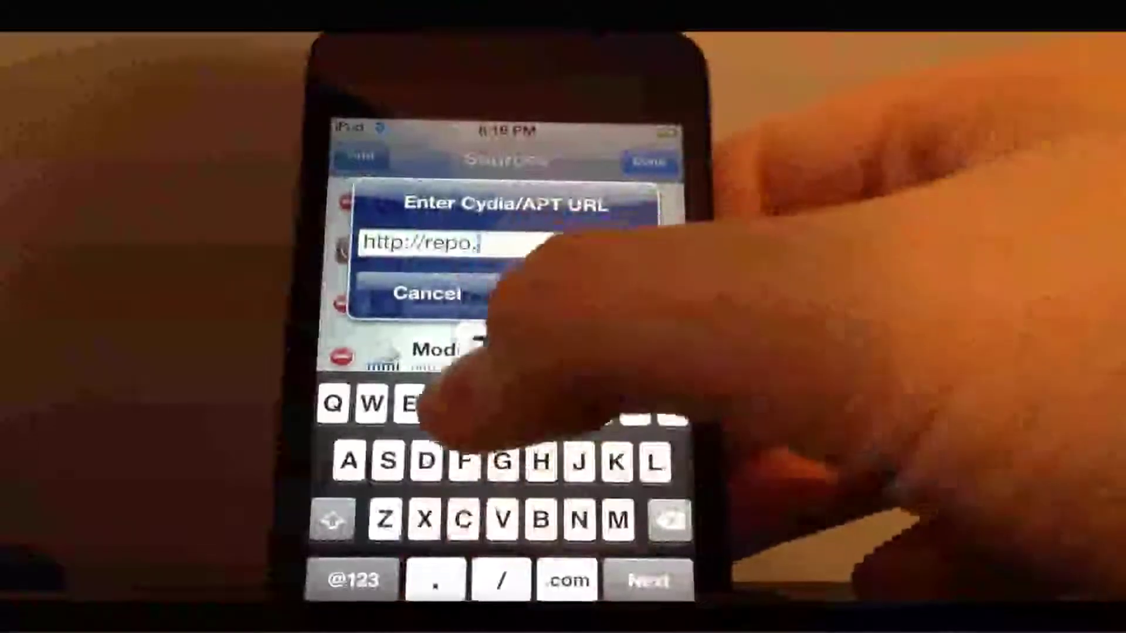
pyautogui.write('tech')
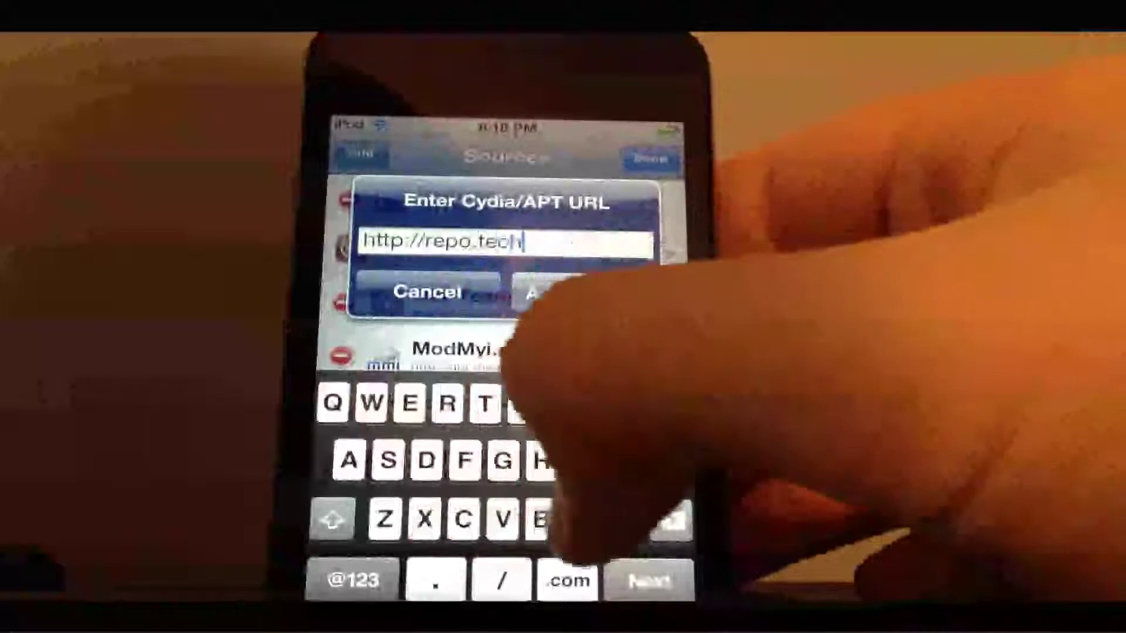
pyautogui.write('ne')
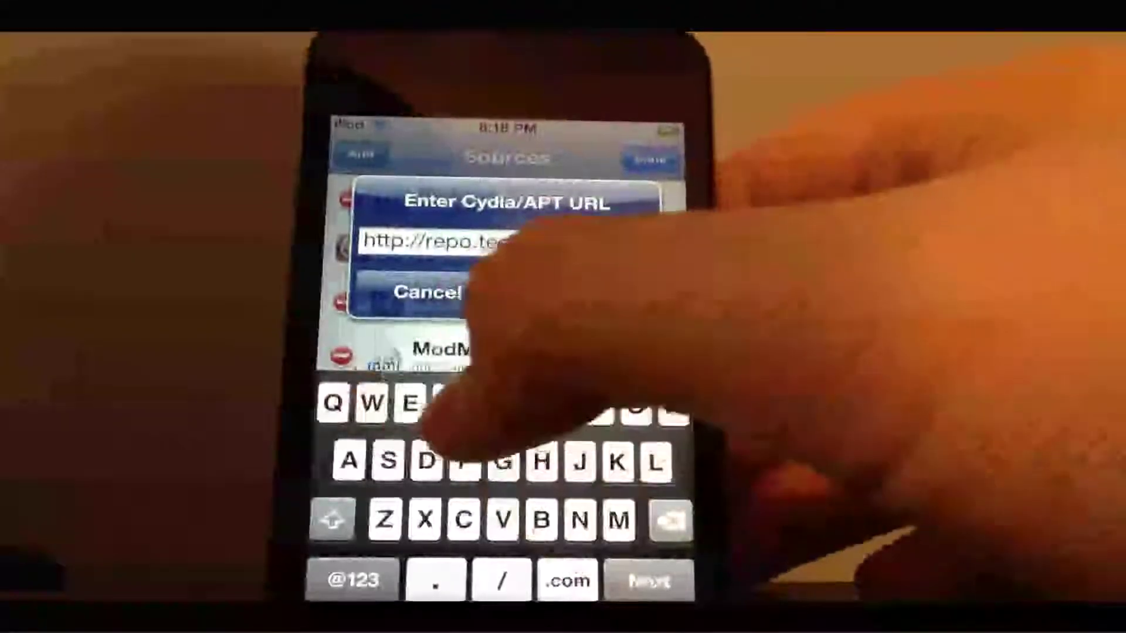
pyautogui.write('tec')
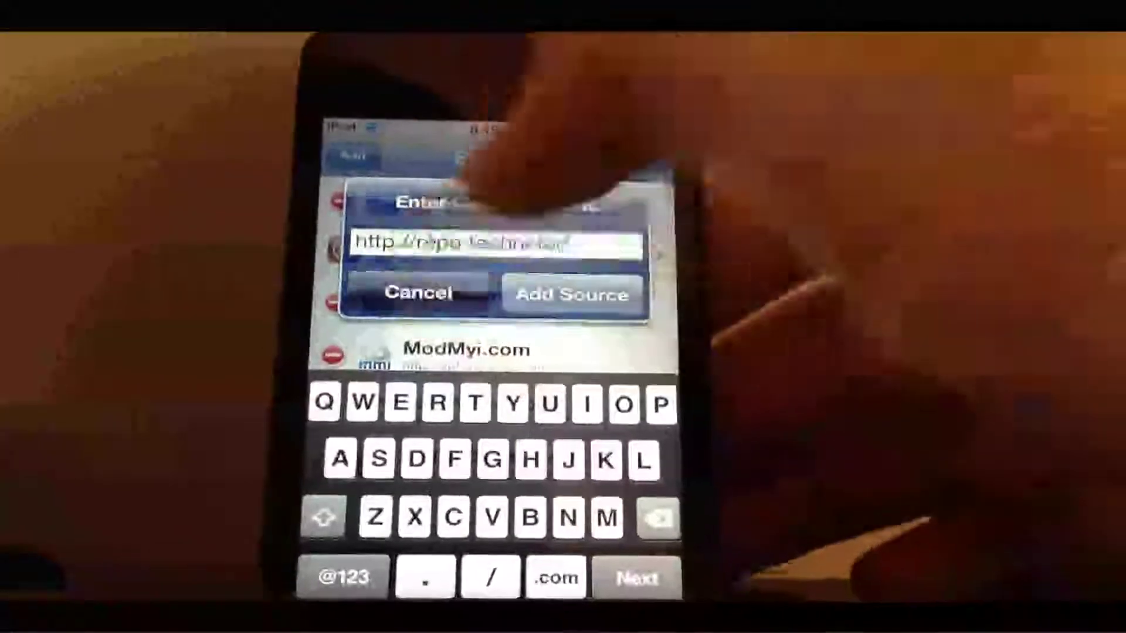
# Confirm adding the repo.technetec (Technetec.com) source to Cydia's sources list.
pyautogui.click(567, 292)
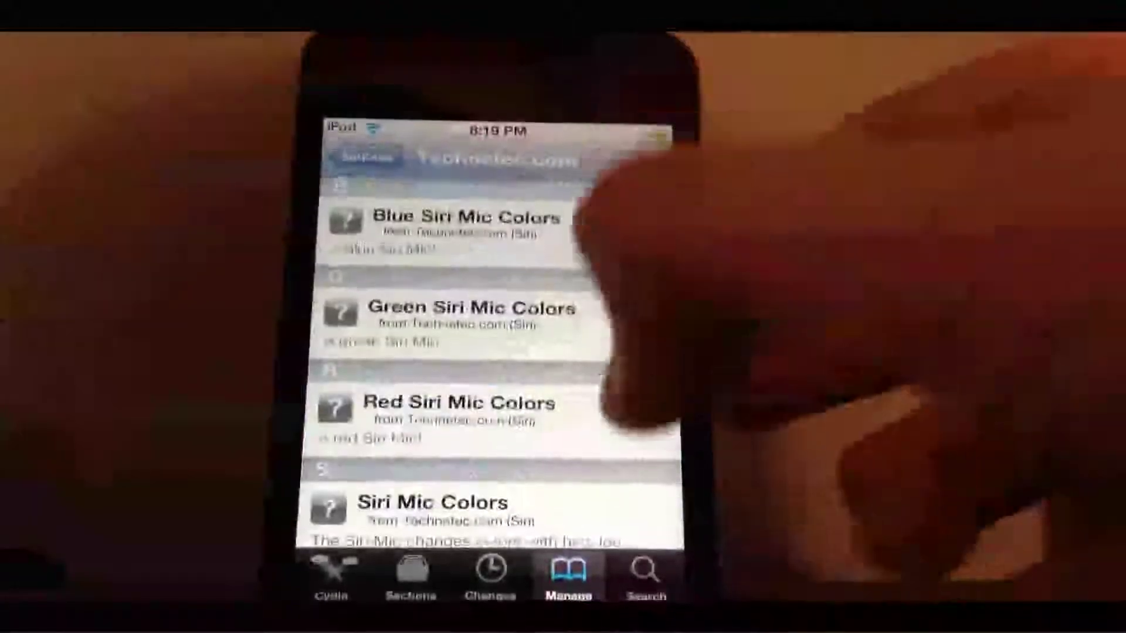
pyautogui.scroll(-3, 616, 352)
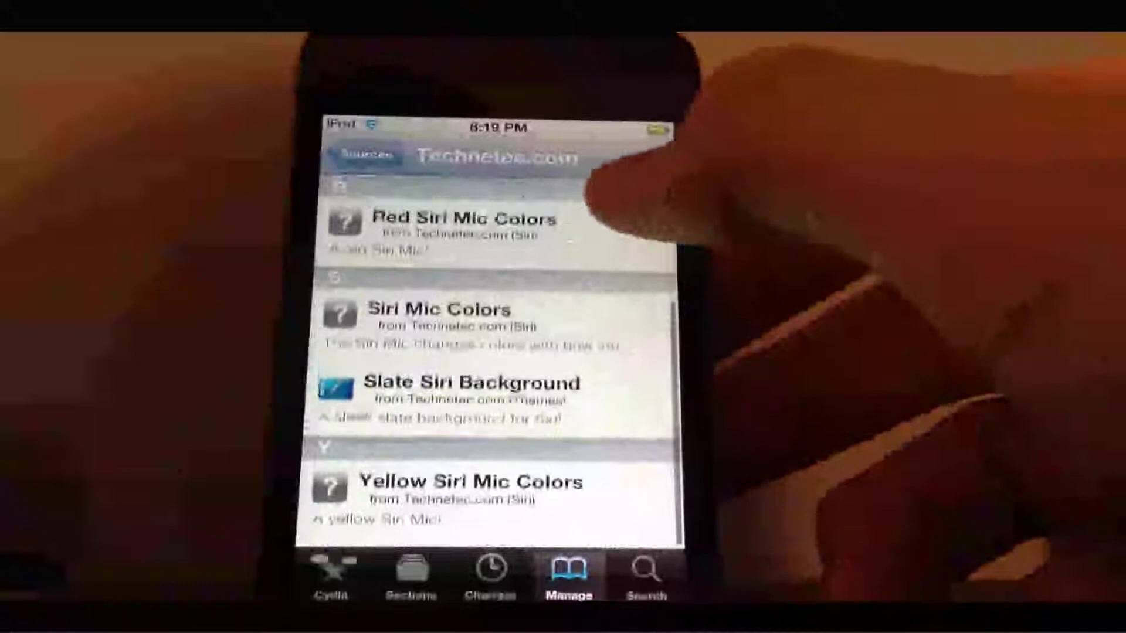
pyautogui.scroll(3, 492, 353)
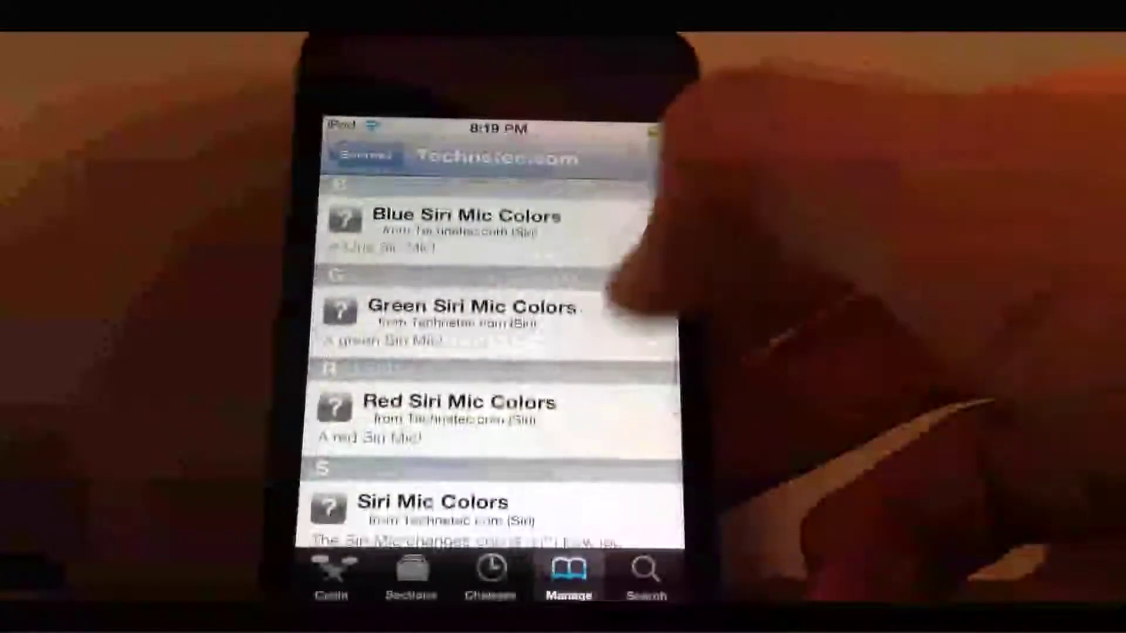